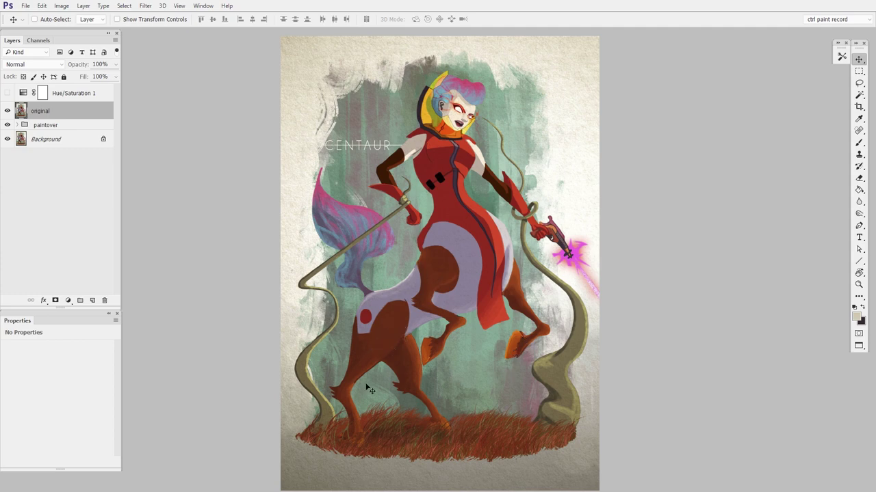
Step: Zoom in for a closer look at the centaur, then zoom back out to the whole painting
left_click_drag(395, 249, 434, 244)
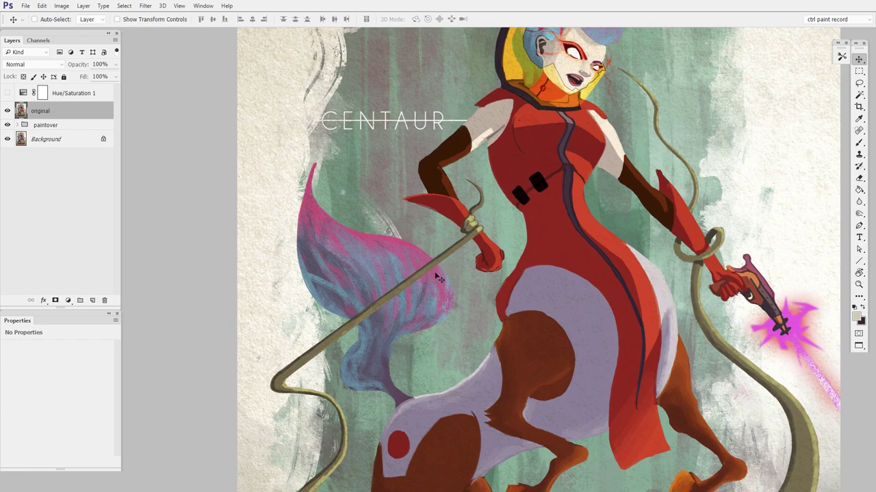
key("z")
left_click(417, 296, "alt")
key("v")
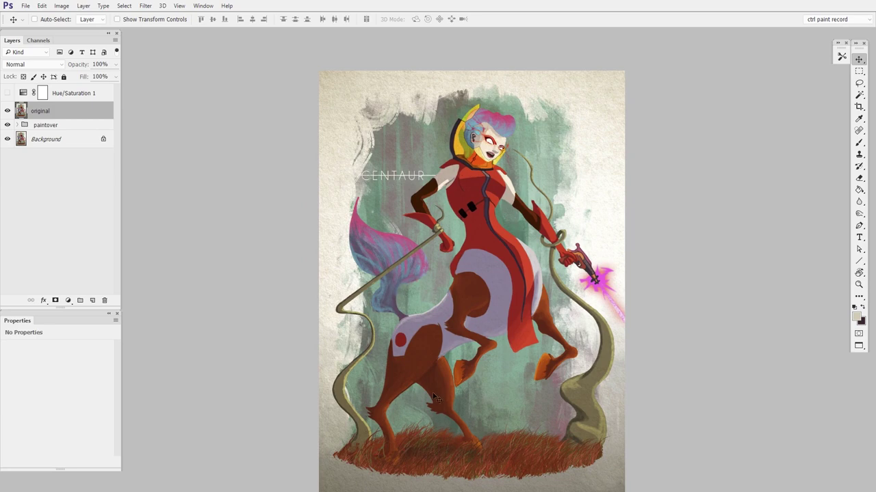
Step: Turn on the Hue/Saturation 1 layer to show the centaur in greyscale
scroll(516, 399, "down", 2)
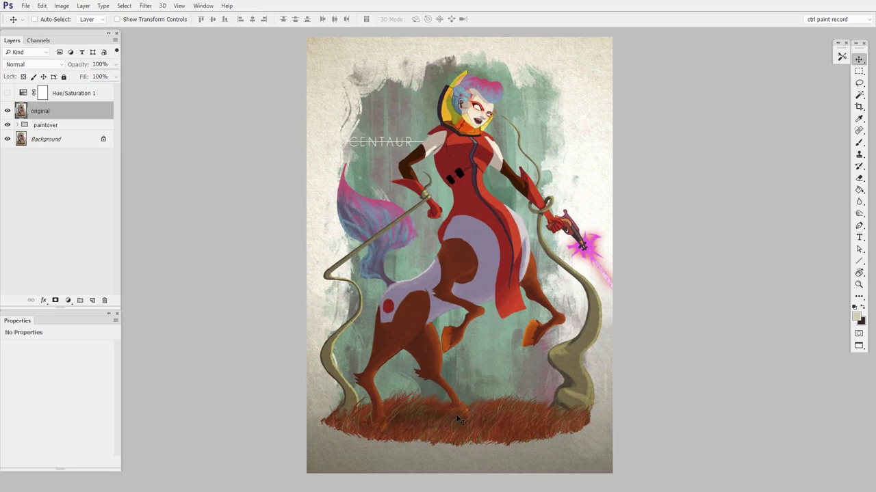
left_click(72, 93)
left_click(7, 92)
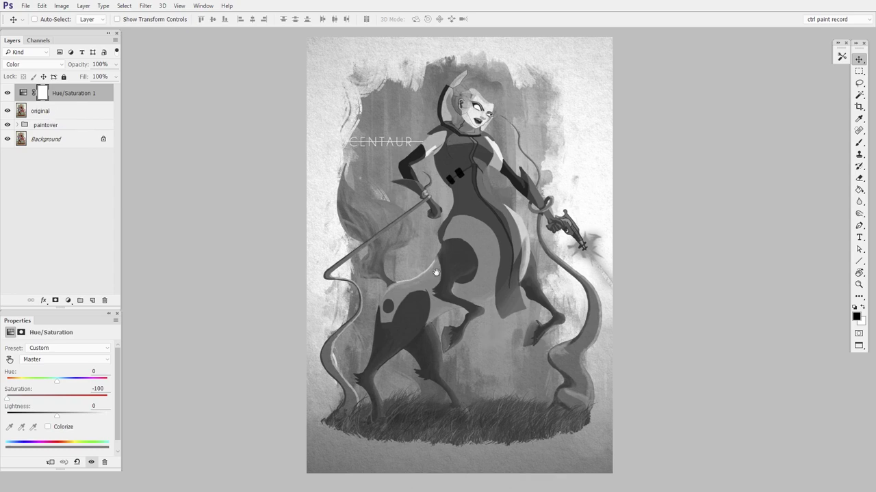
Step: Zoom in on the centaur's upper body, then zoom back out to the whole artwork
key("z")
left_click_drag(437, 273, 469, 286)
left_click(470, 286)
key("v")
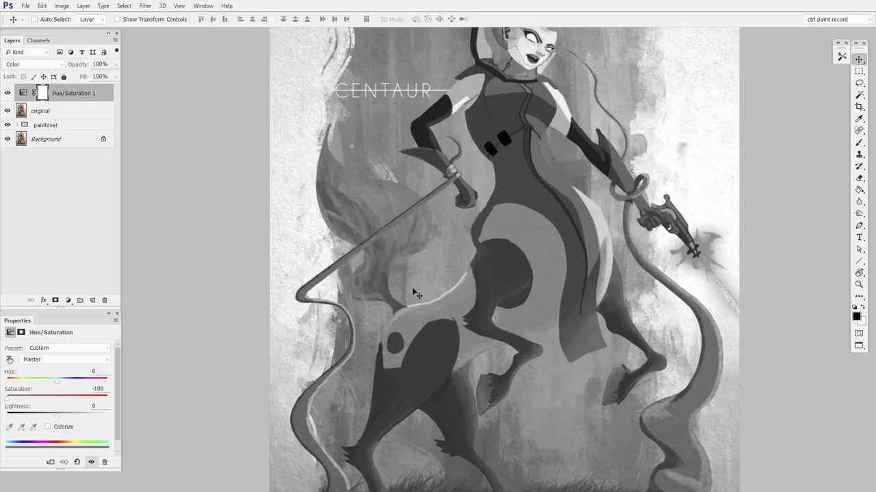
key("z")
left_click(424, 315, "alt")
key("v")
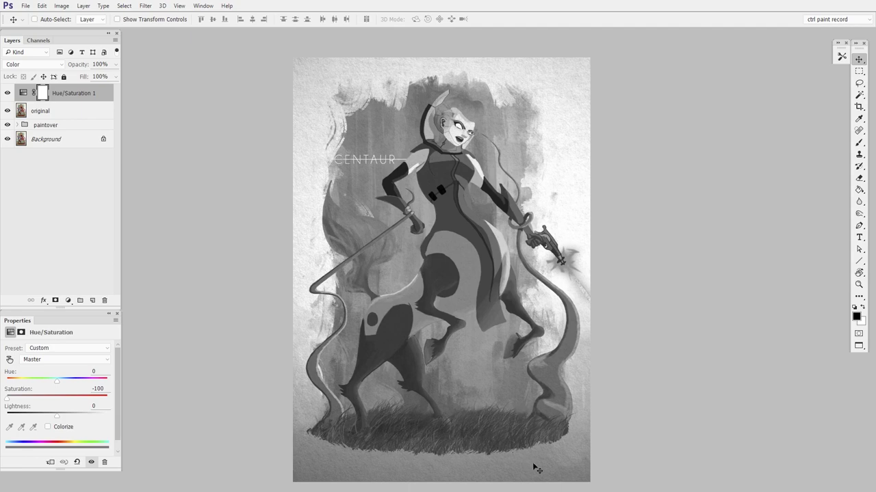
Step: Hide the 'original' layer, inspect the centaur's torso up close, then zoom back out
left_click(7, 111)
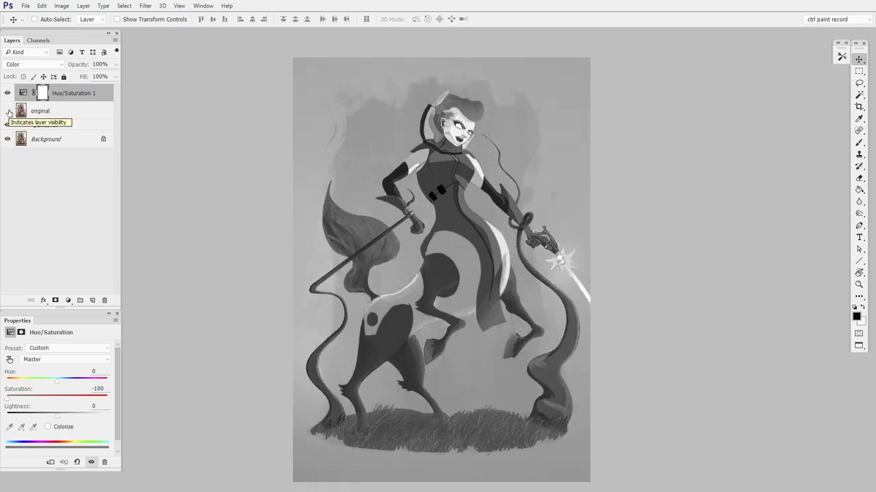
left_click(492, 247, "ctrl")
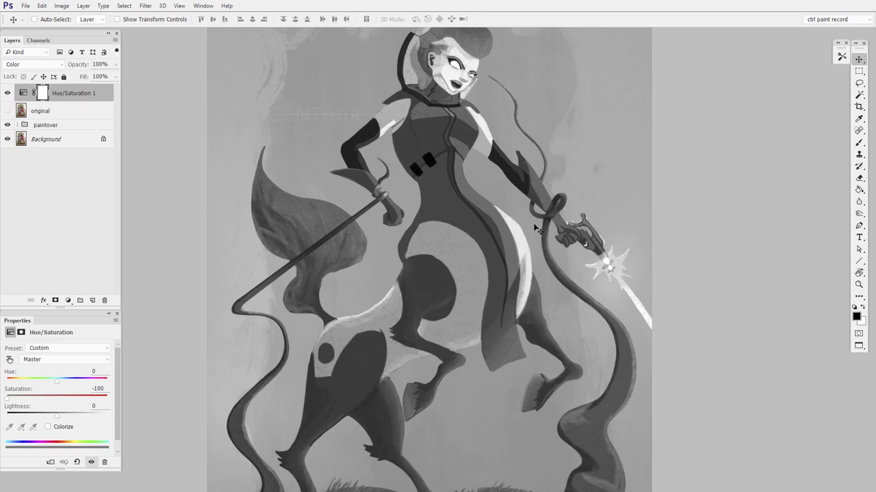
left_click(473, 275, "alt")
left_click_drag(517, 352, 503, 351)
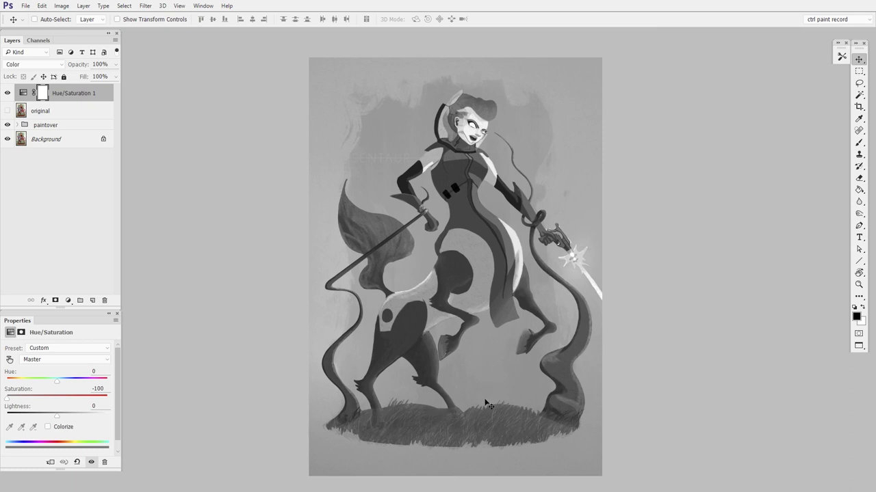
Step: Toggle Hue/Saturation 1 and 'original' repeatedly to compare, leaving both hidden in full colour
left_click(8, 93)
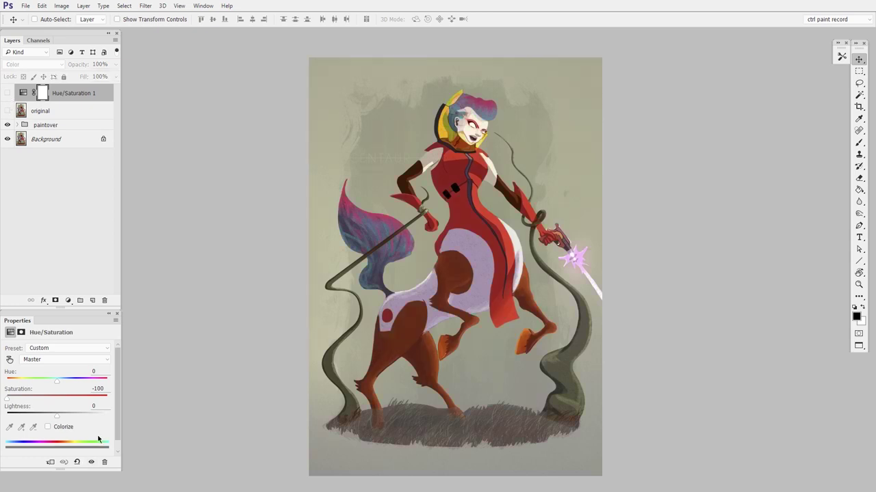
left_click(7, 110)
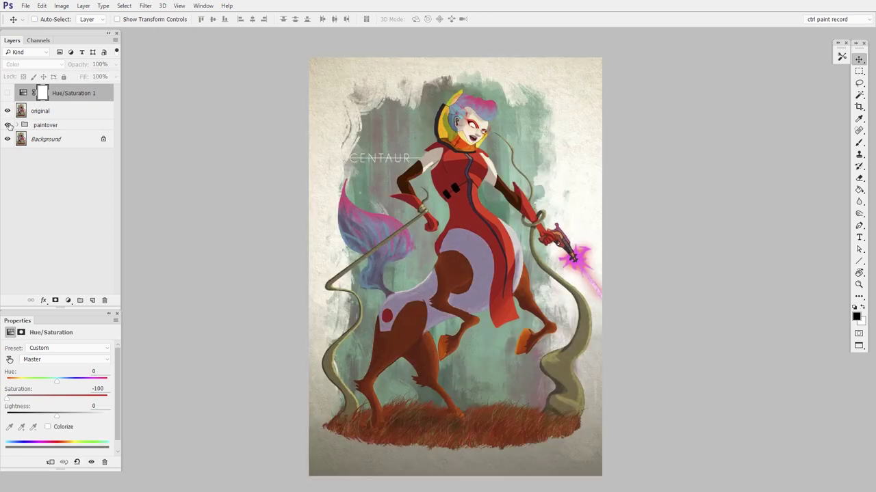
left_click(8, 110)
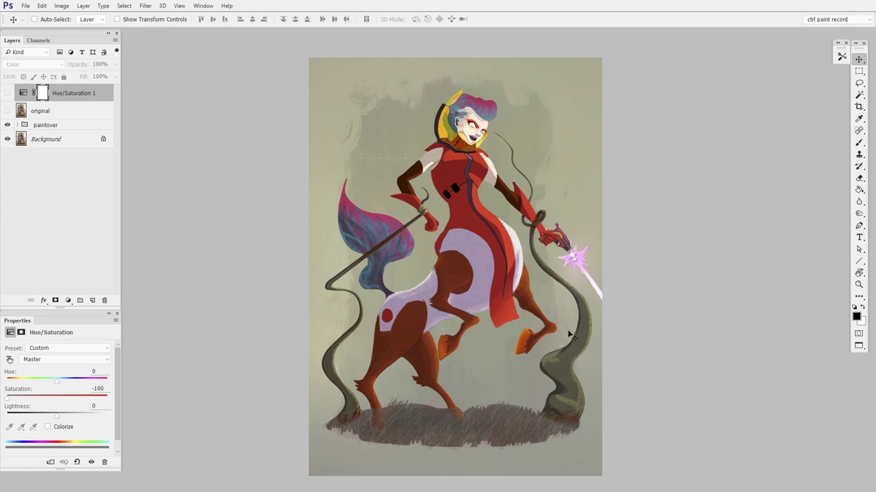
left_click(7, 111)
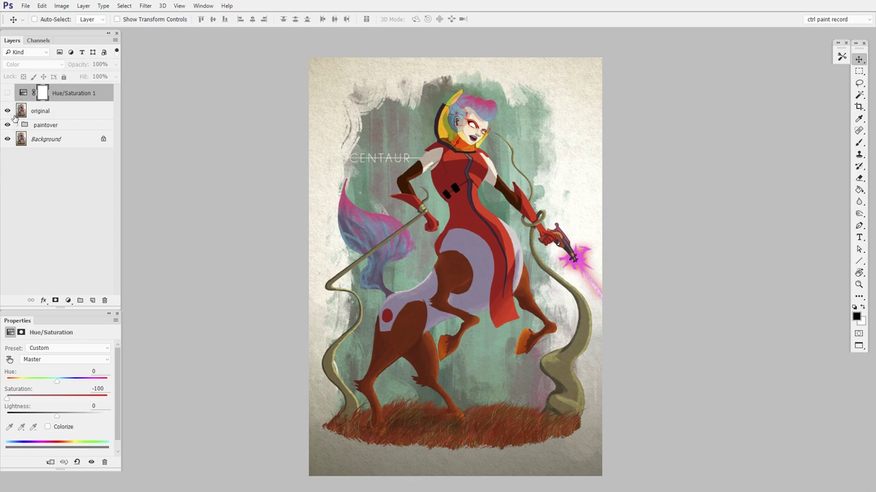
left_click(8, 111)
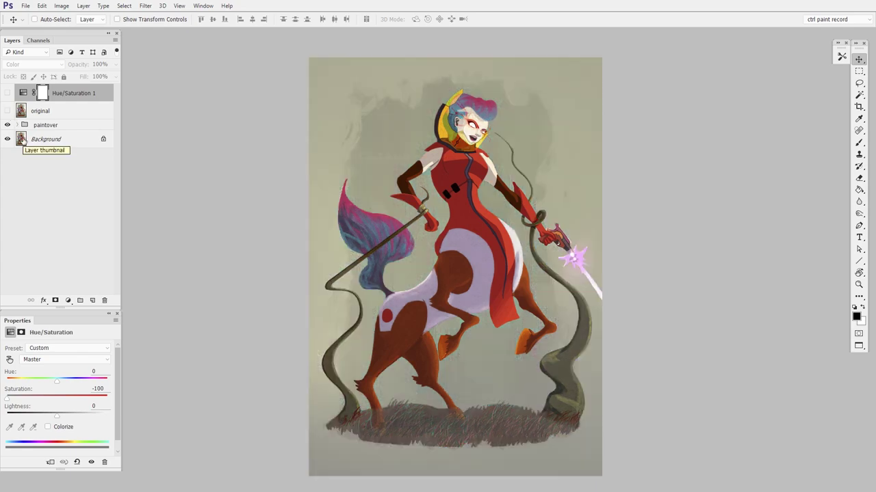
left_click(8, 93)
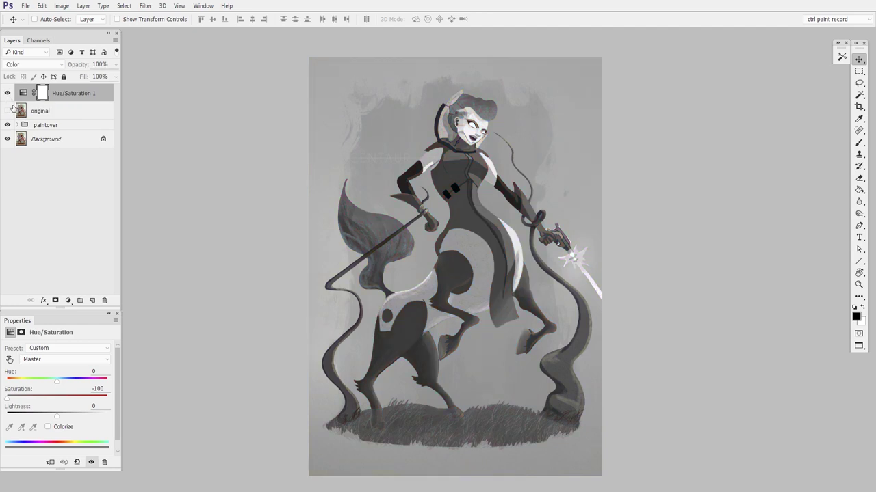
left_click(9, 100)
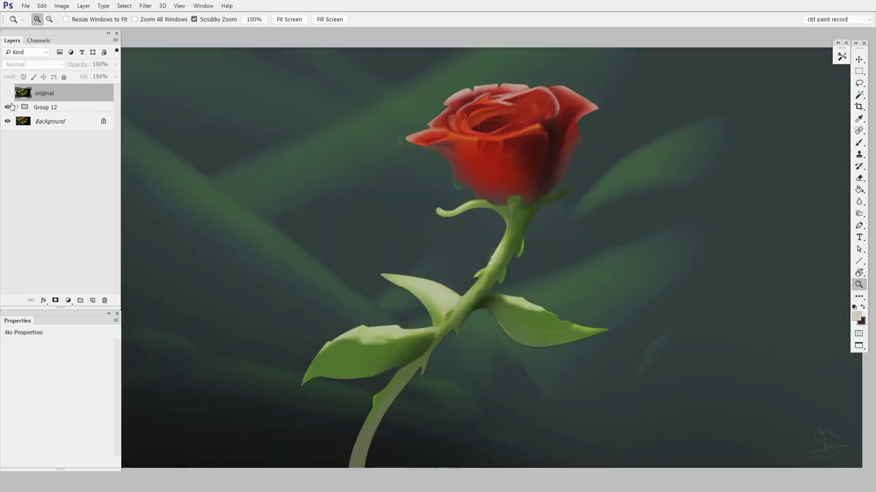
Step: Toggle the rose's 'original' layer off and on repeatedly, ending with the painted rose showing
left_click(7, 93)
left_click(7, 93)
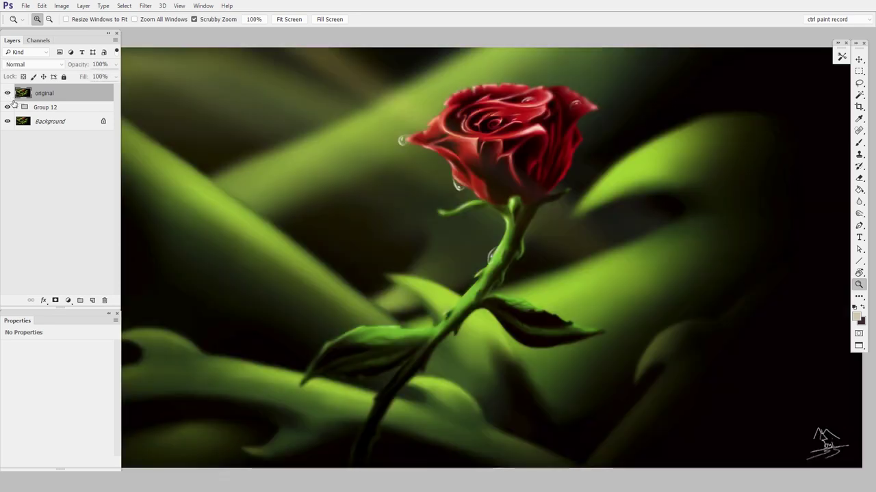
left_click(8, 94)
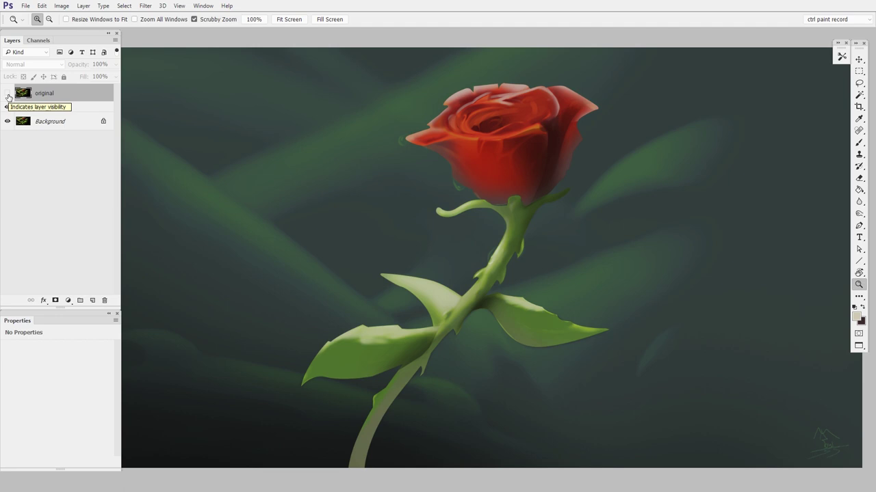
left_click(8, 94)
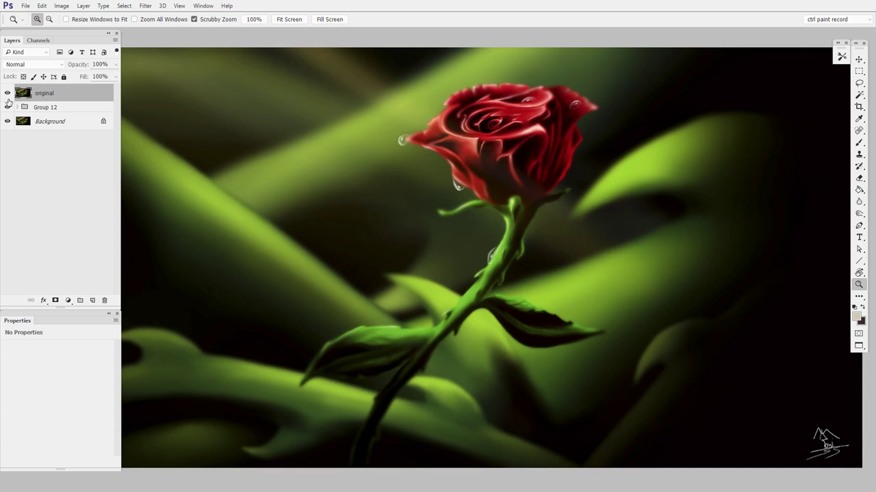
left_click(8, 95)
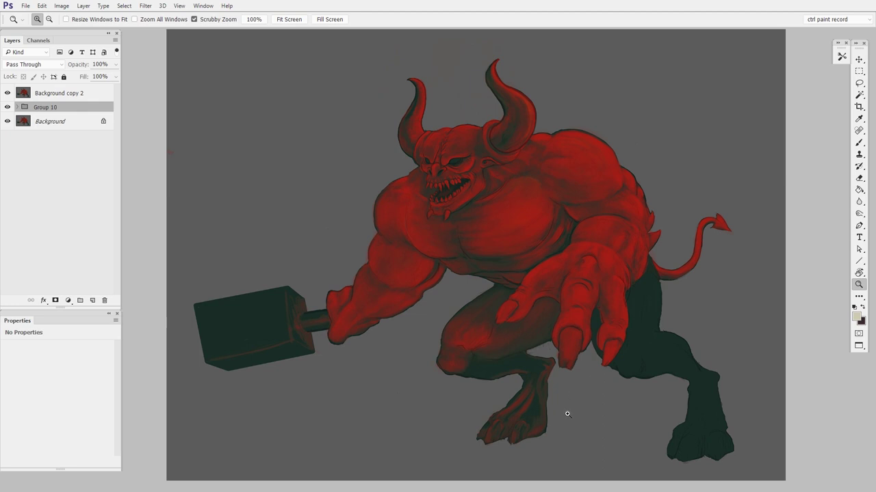
Step: Hide Background copy 2, inspect the demon's chest up close, then open the foreground Color Picker
left_click(7, 93)
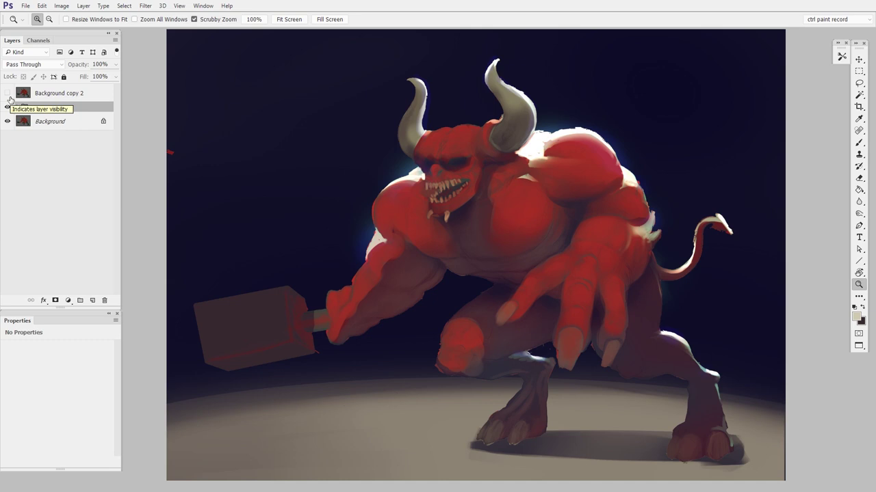
left_click(517, 237)
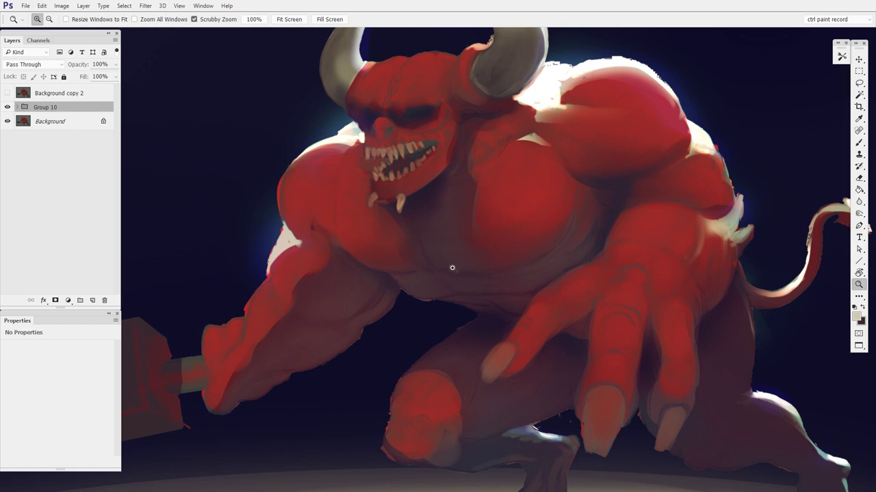
left_click(590, 290, "alt")
left_click_drag(591, 289, 528, 289)
left_click(528, 290, "alt")
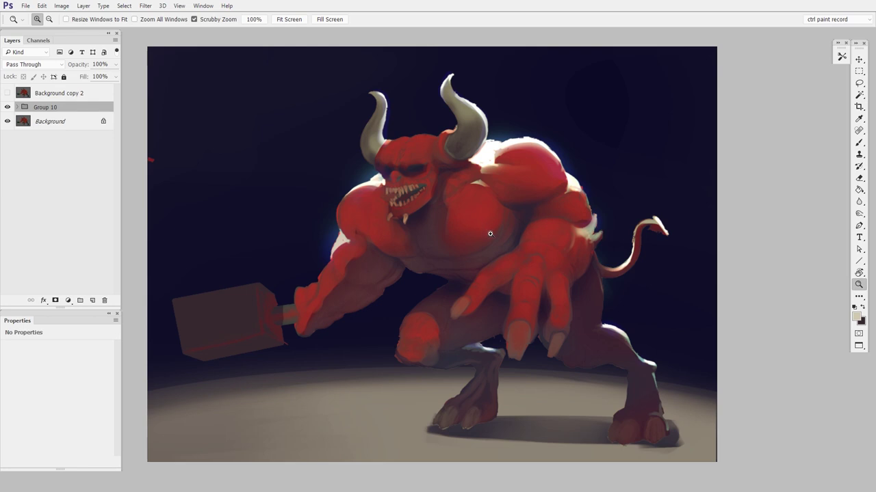
key("F12")
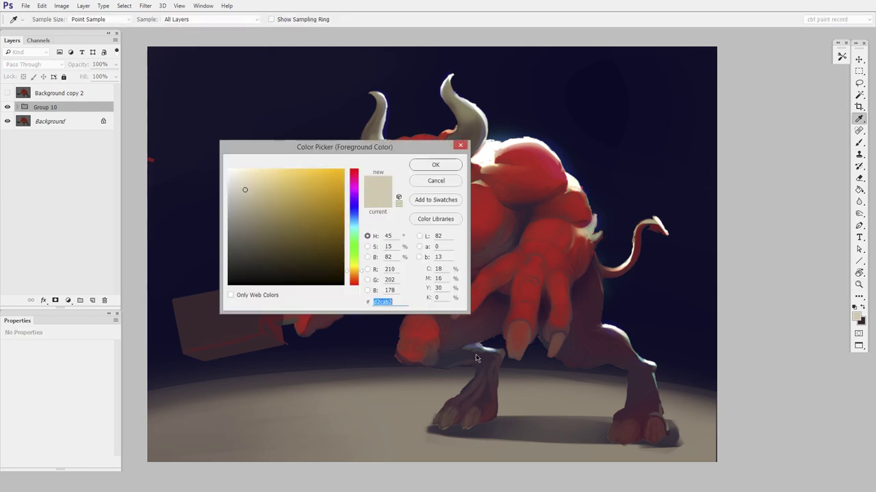
Step: Sample the demon's deep red (b52122) in the Color Picker, then cancel to keep beige
left_click_drag(420, 152, 383, 140)
left_click(476, 220)
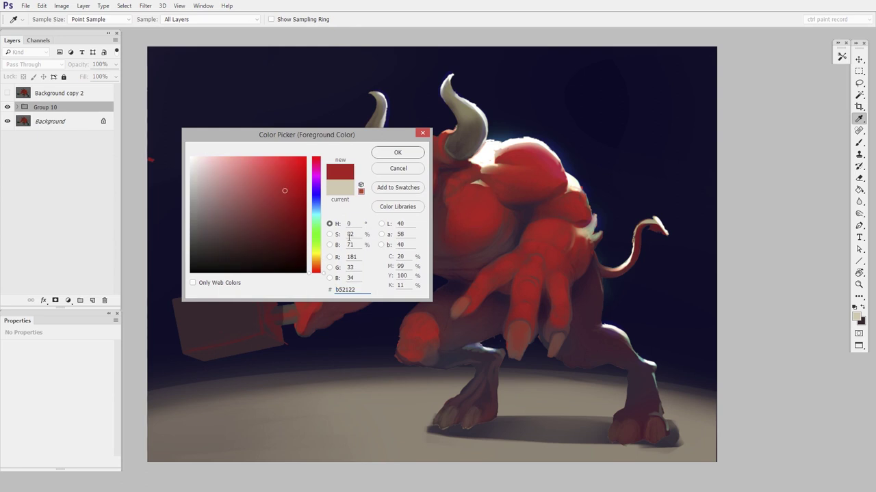
left_click(413, 173)
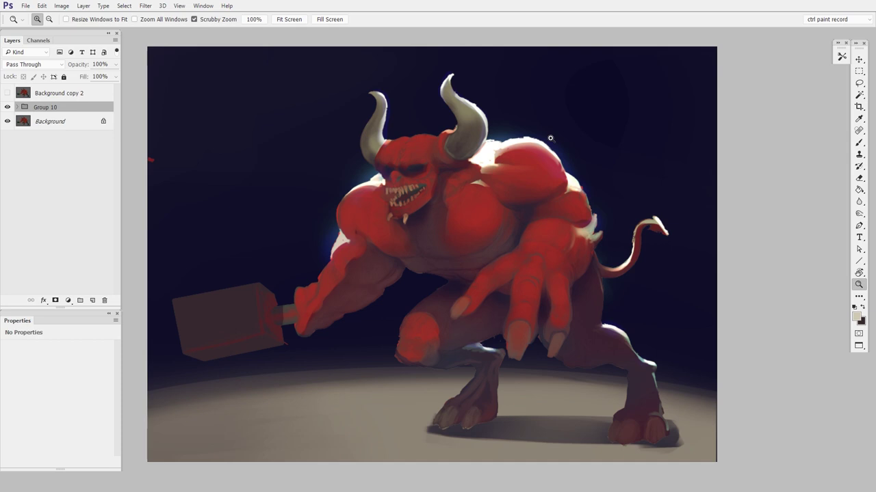
Step: Show then hide Background copy 2 to compare the flat red demon with the rendered one
left_click(8, 93)
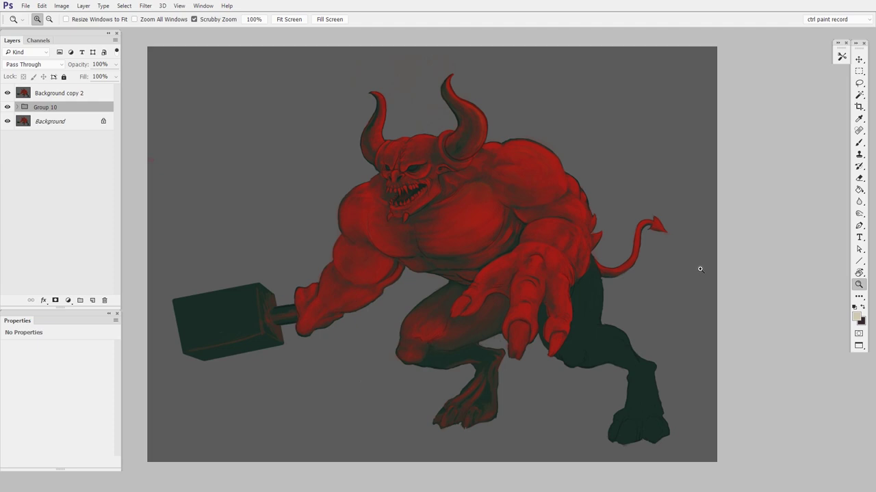
left_click(8, 96)
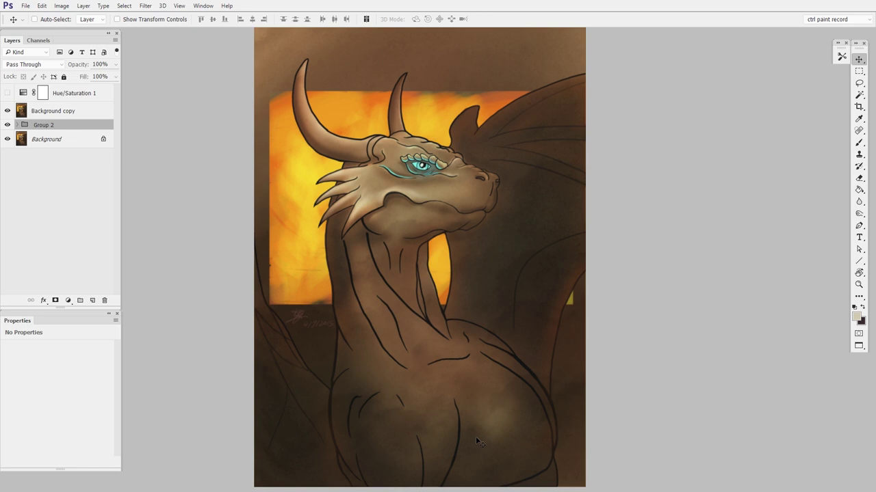
left_click(7, 93)
left_click(7, 111)
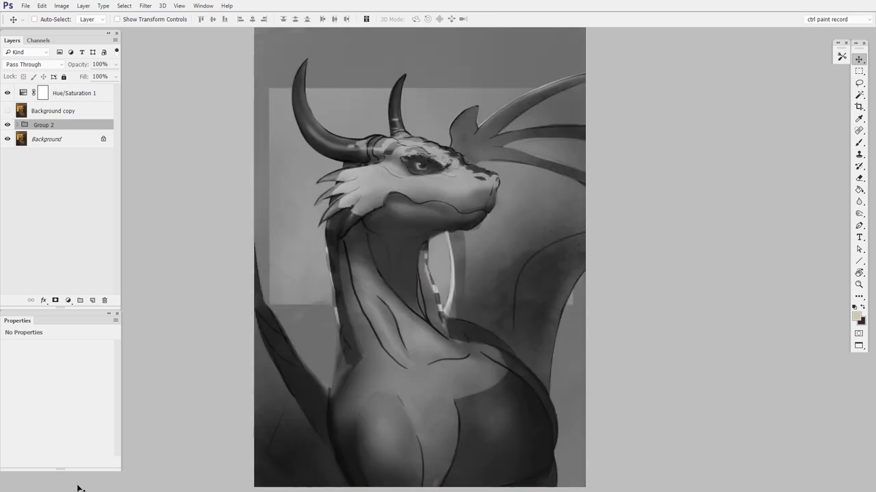
left_click(8, 112)
left_click(7, 111)
left_click(7, 94)
left_click(8, 111)
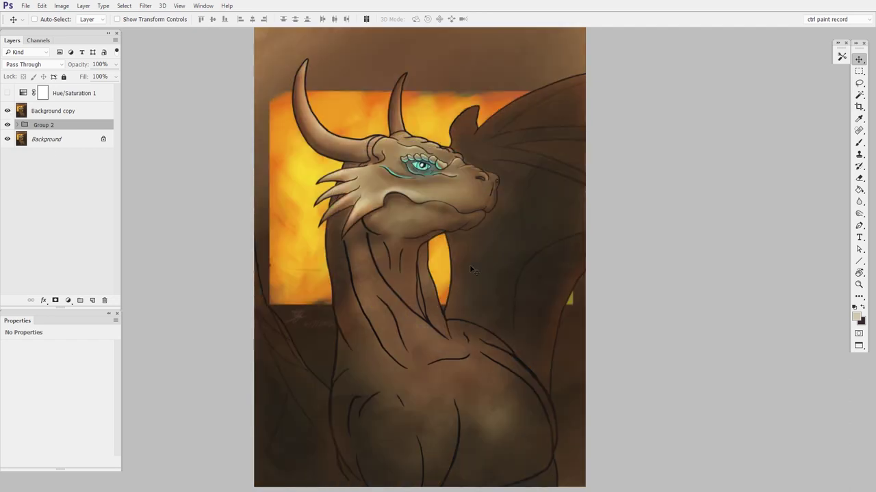
key("ctrl+z")
Step: Zoom in slightly on the dragon and toggle its brown Background copy version on and off
key("z")
mouse_move(525, 283)
left_mouse_down()
mouse_move(535, 291)
mouse_move(542, 283)
left_mouse_up()
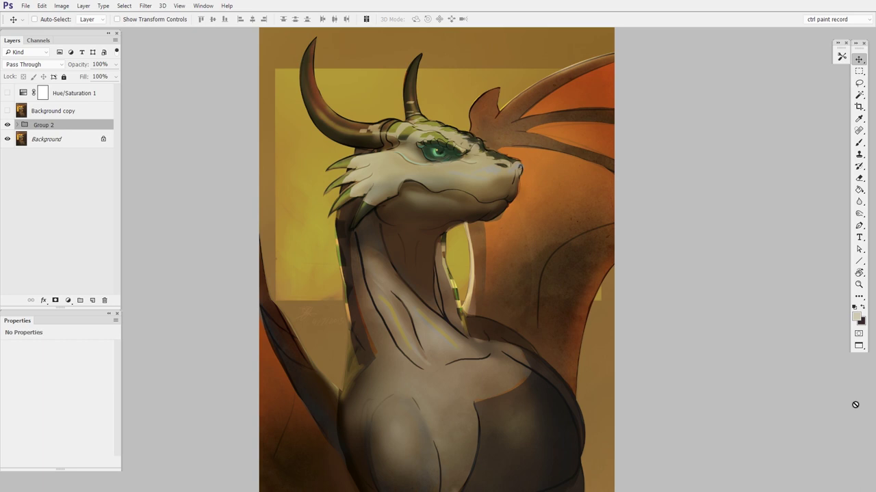
left_click(8, 111)
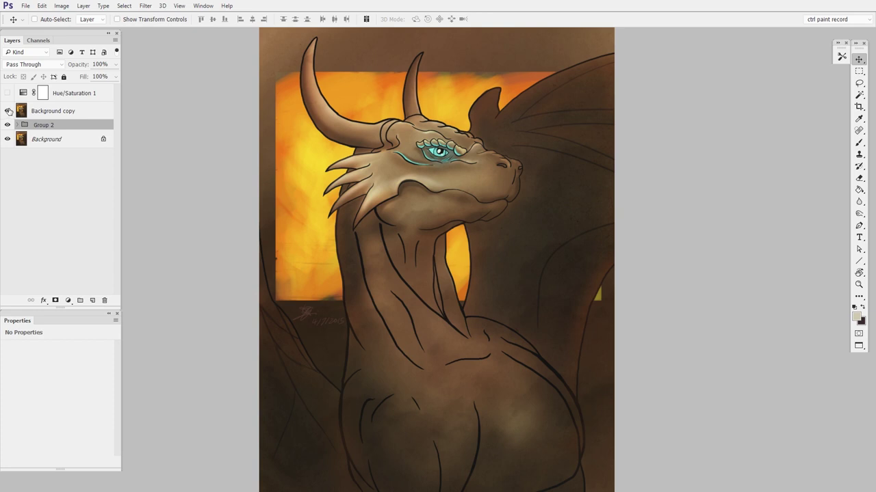
left_click(8, 111)
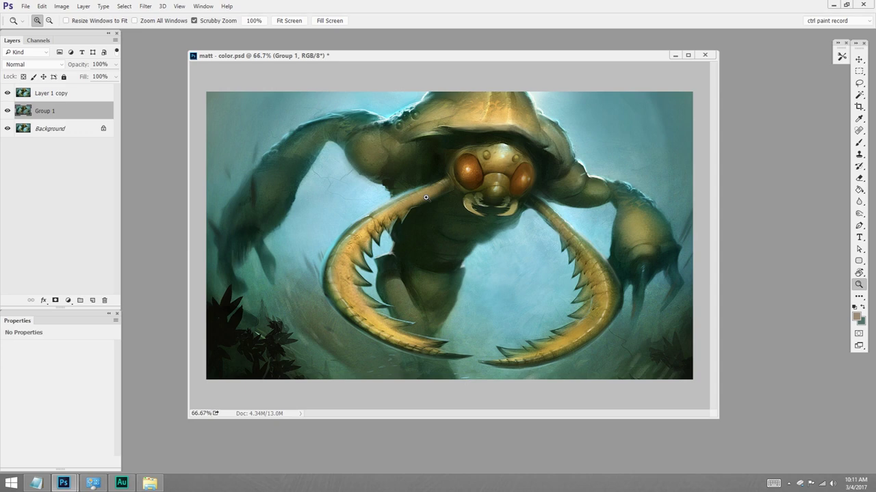
Step: Hide Layer 1 copy, then inspect the creature's head, eye and claws in full-screen mode
left_click(8, 93)
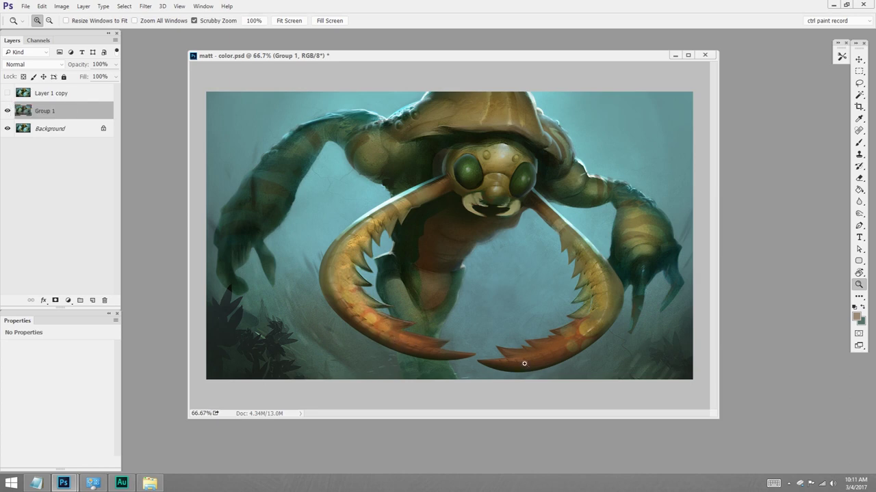
left_click_drag(493, 234, 514, 210)
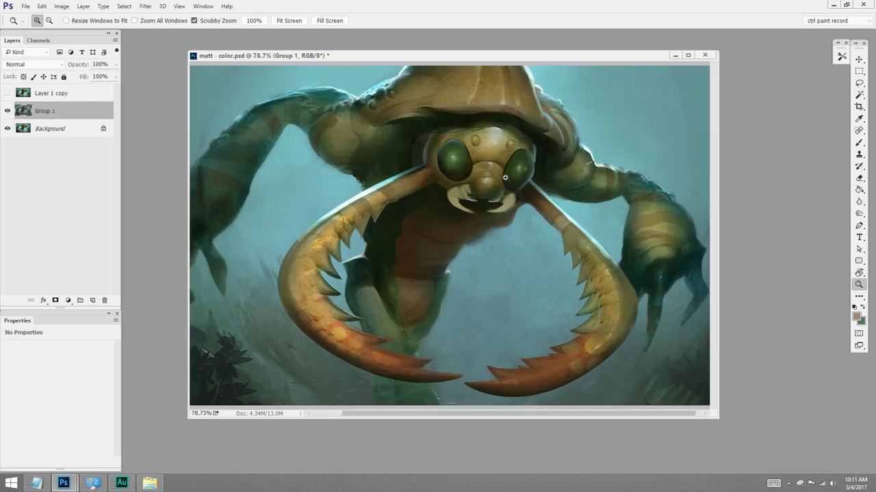
key("f")
left_click_drag(447, 179, 468, 168)
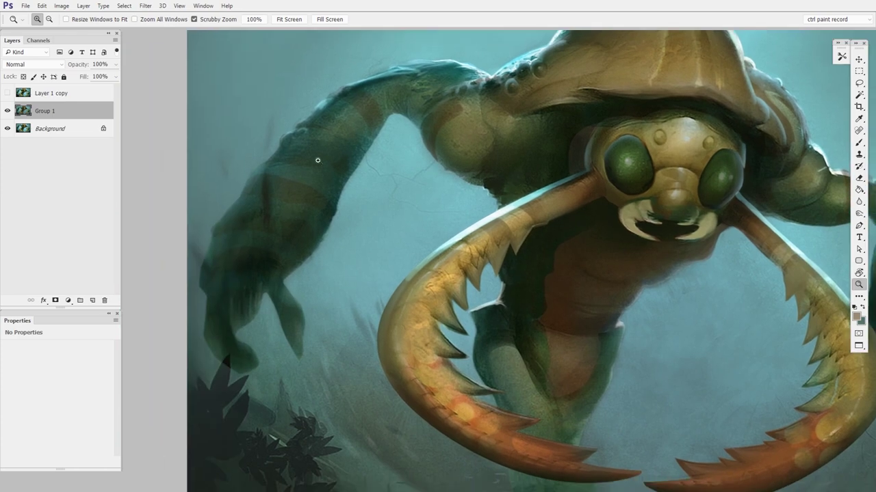
key("h")
left_click_drag(640, 255, 457, 199)
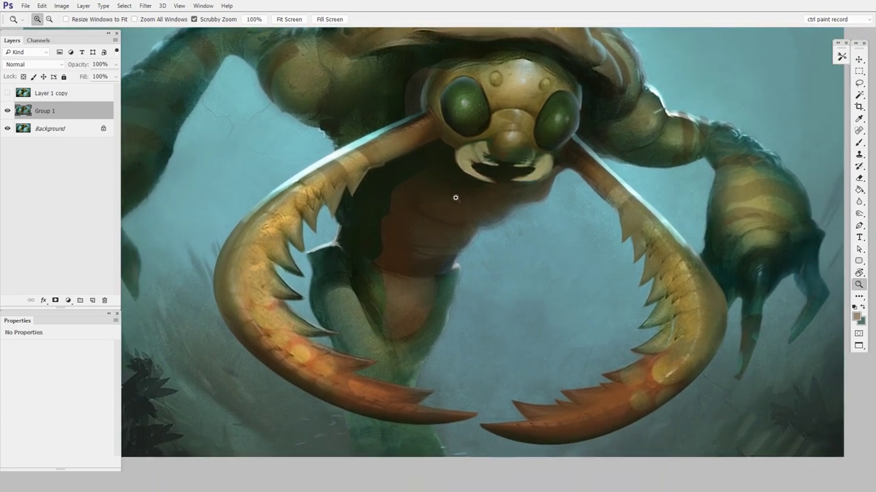
left_click_drag(532, 200, 528, 238)
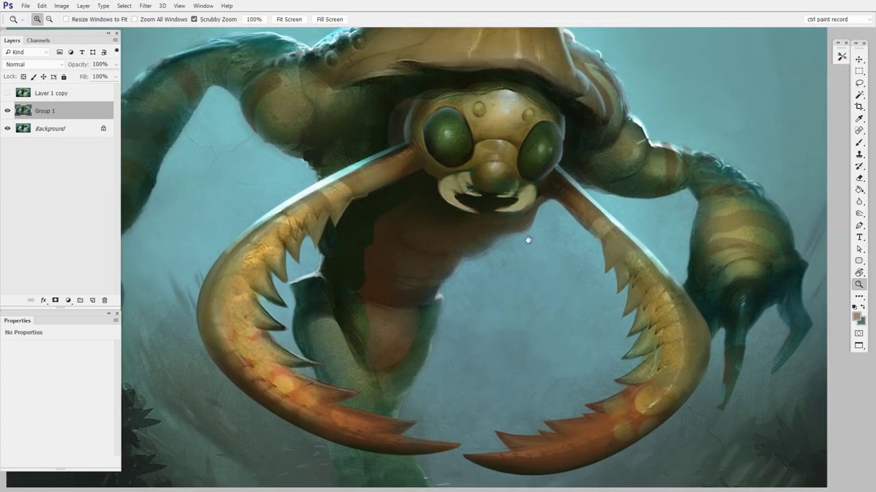
Step: Zoom out to the whole image and toggle Layer 1 copy on and off to compare
key("ctrl+minus")
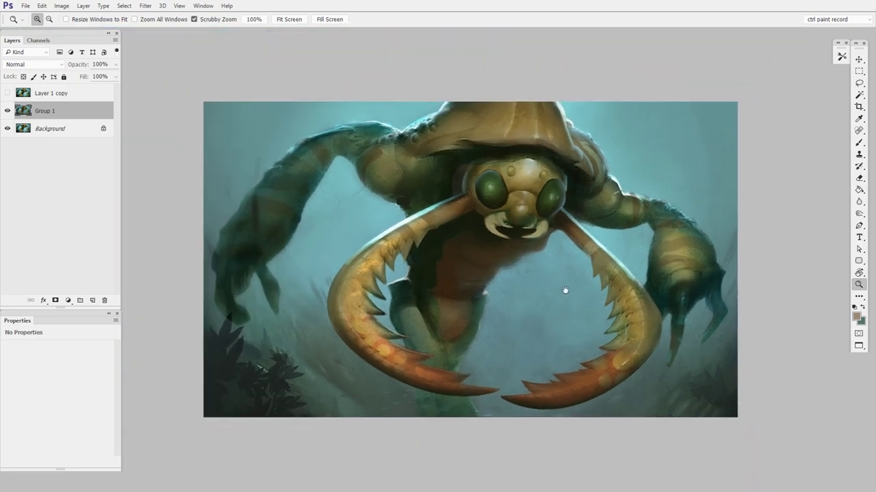
left_click(8, 93)
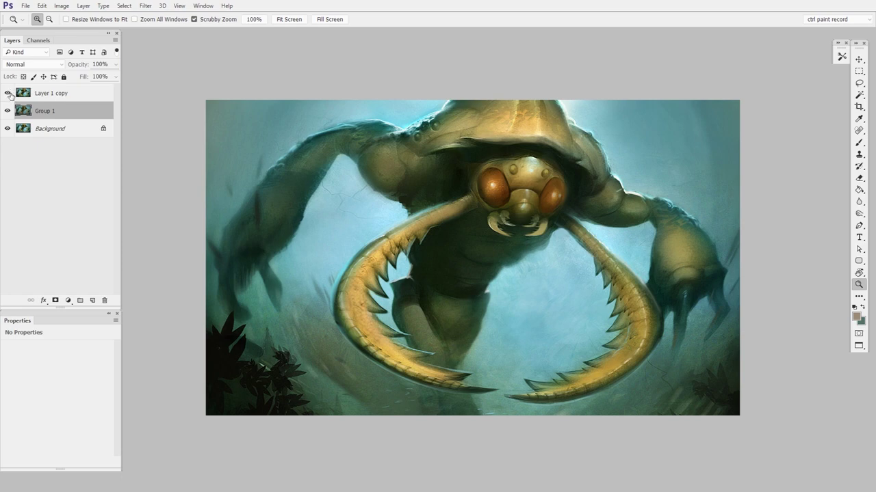
left_click(8, 93)
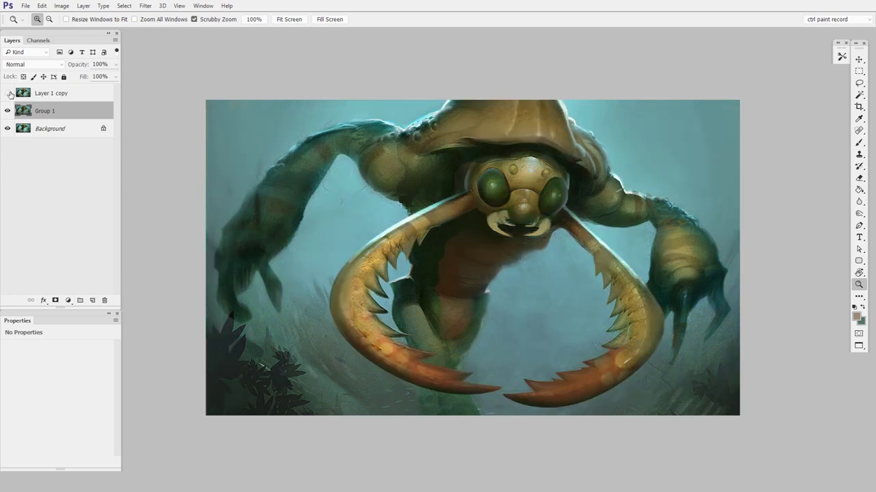